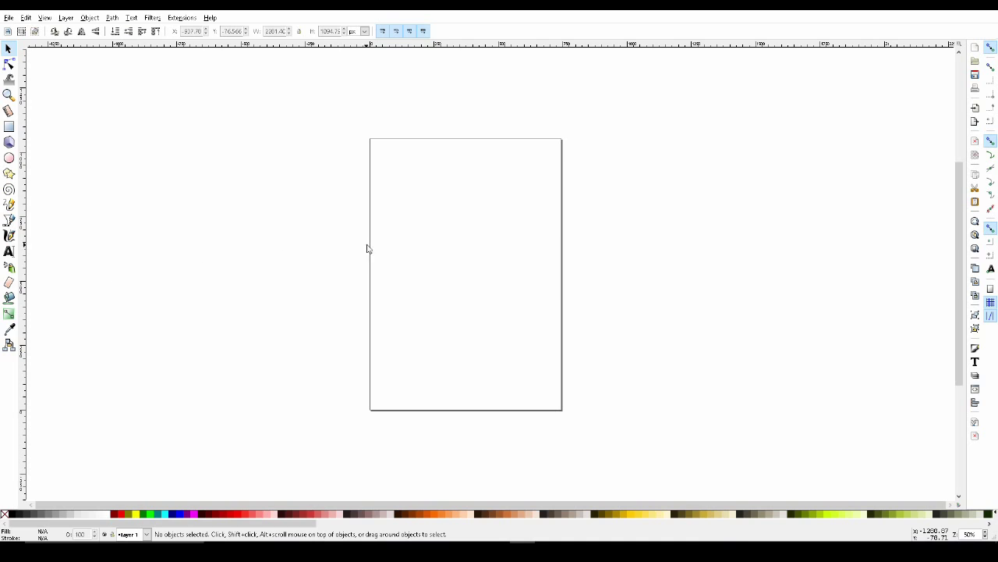
Draw a red rectangle on the lower page, a red ellipse above it, and a spiral left of the page.
left_click(10, 127)
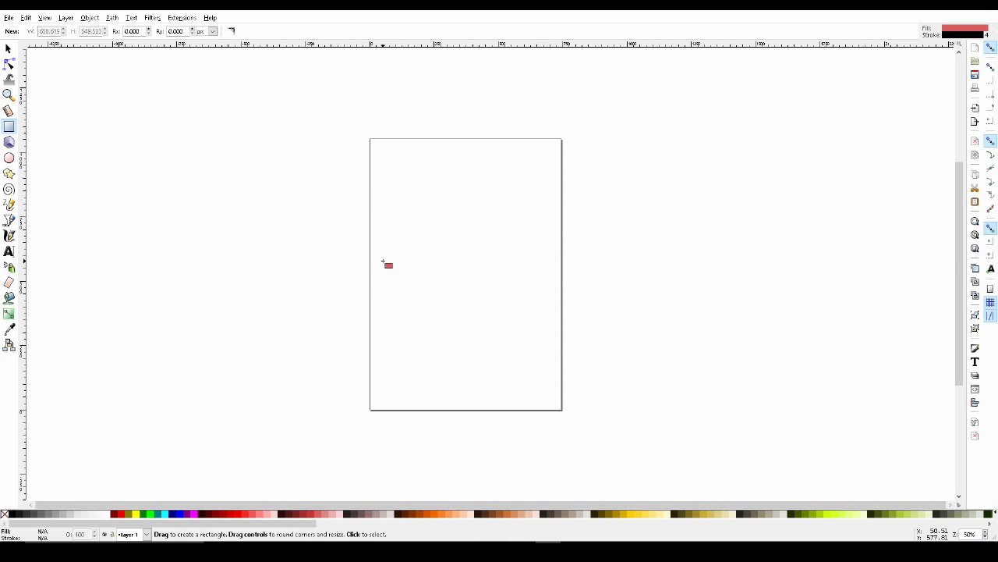
left_click_drag(382, 261, 554, 401)
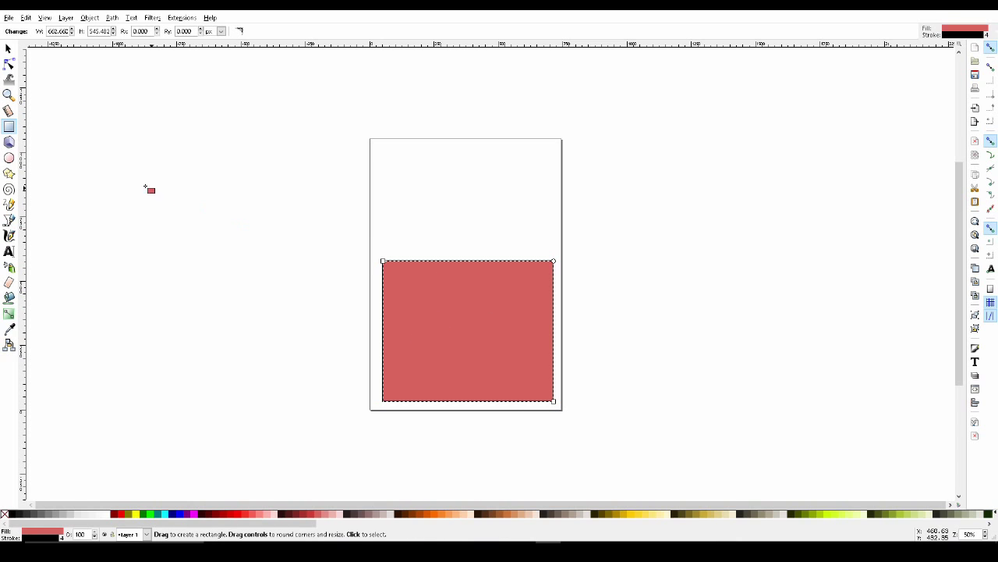
left_click(9, 158)
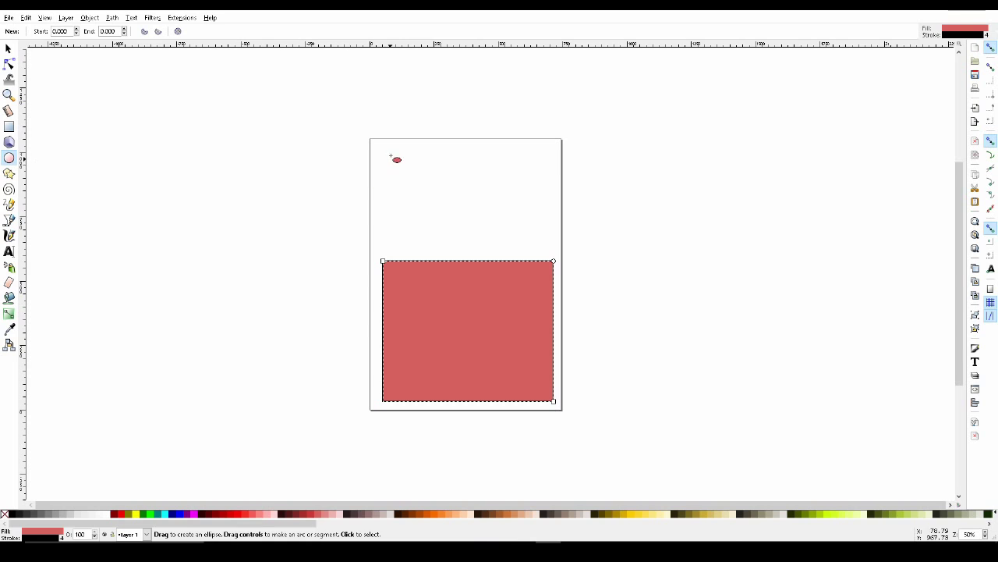
left_click_drag(391, 156, 541, 250)
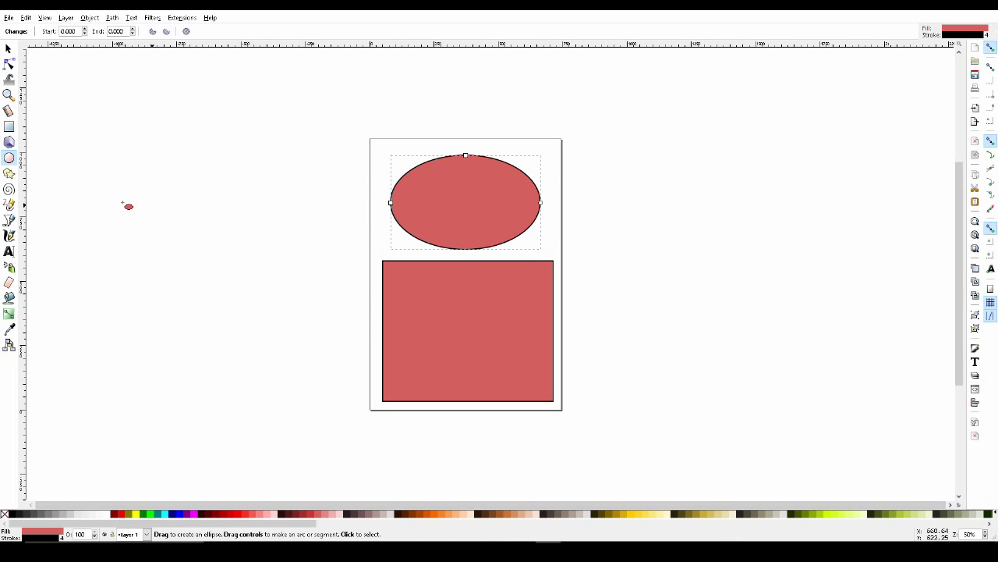
left_click(11, 192)
left_click_drag(239, 195, 301, 268)
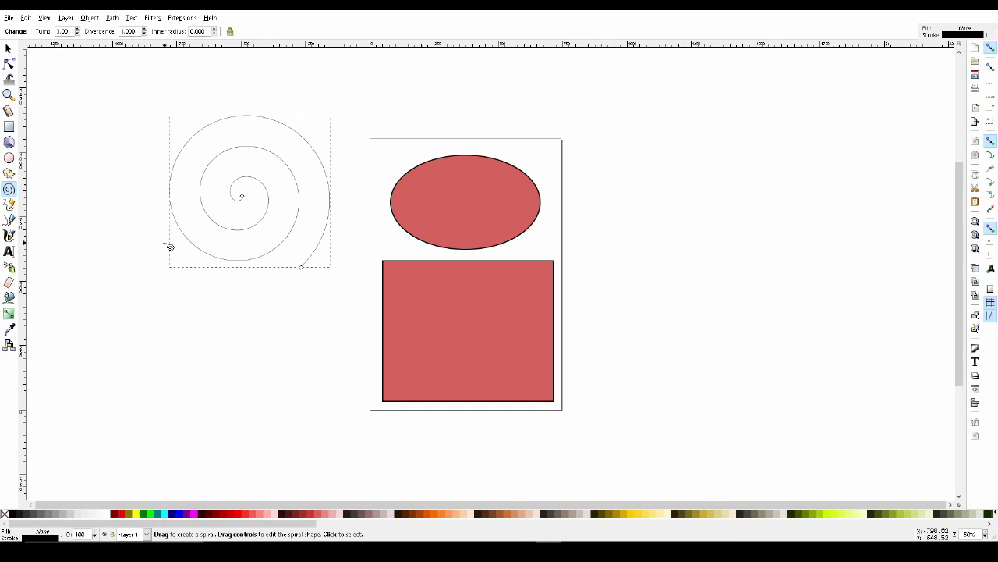
Draw a regular pentagon below the spiral, then a five-pointed star right of the page.
left_click(9, 176)
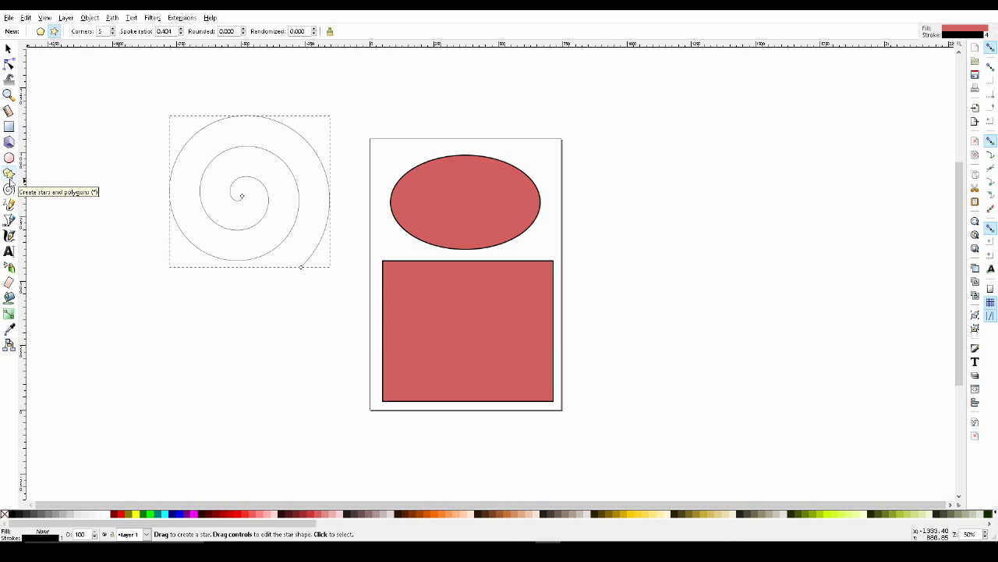
left_click(41, 32)
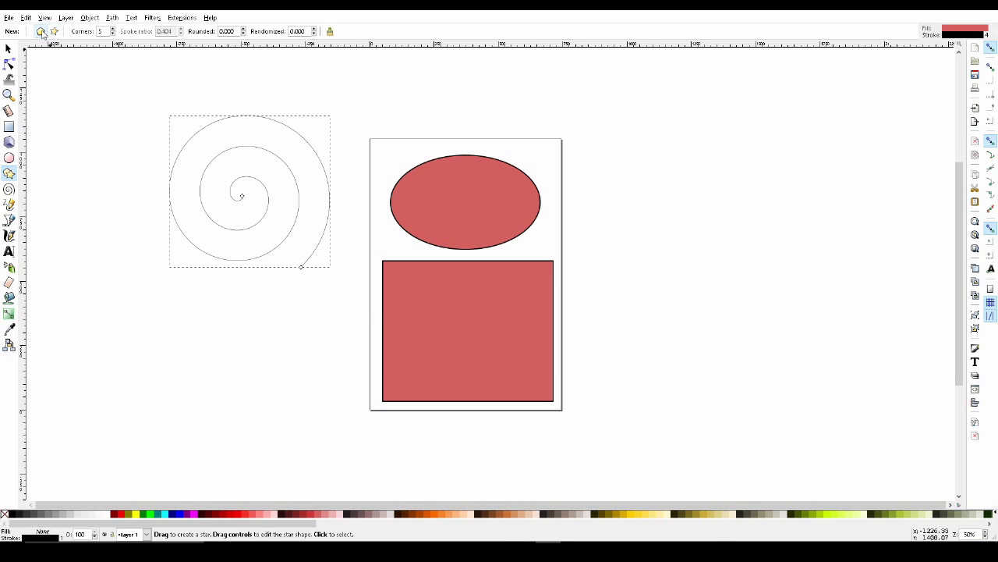
left_click_drag(222, 376, 247, 421)
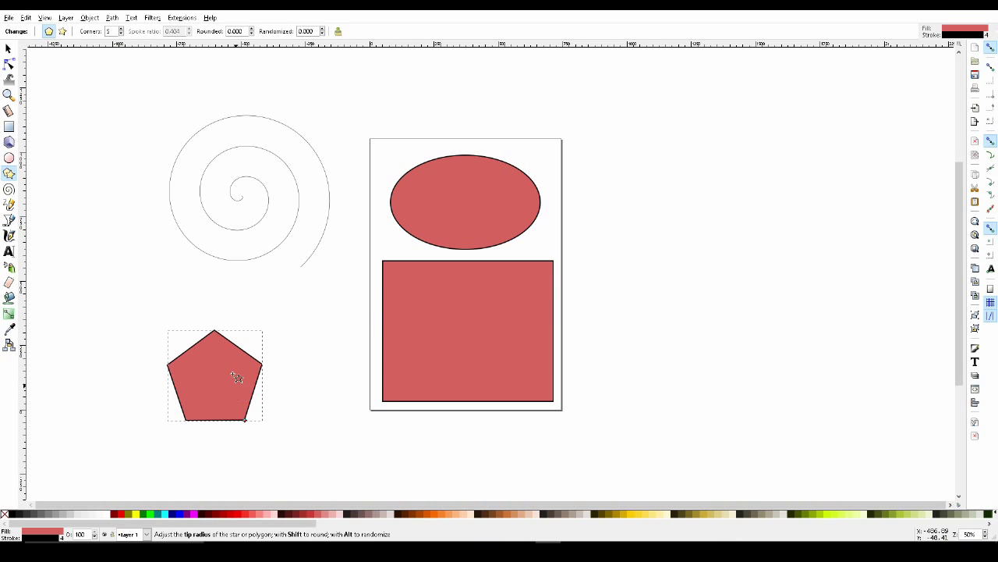
left_click(63, 32)
left_click_drag(656, 238, 699, 297)
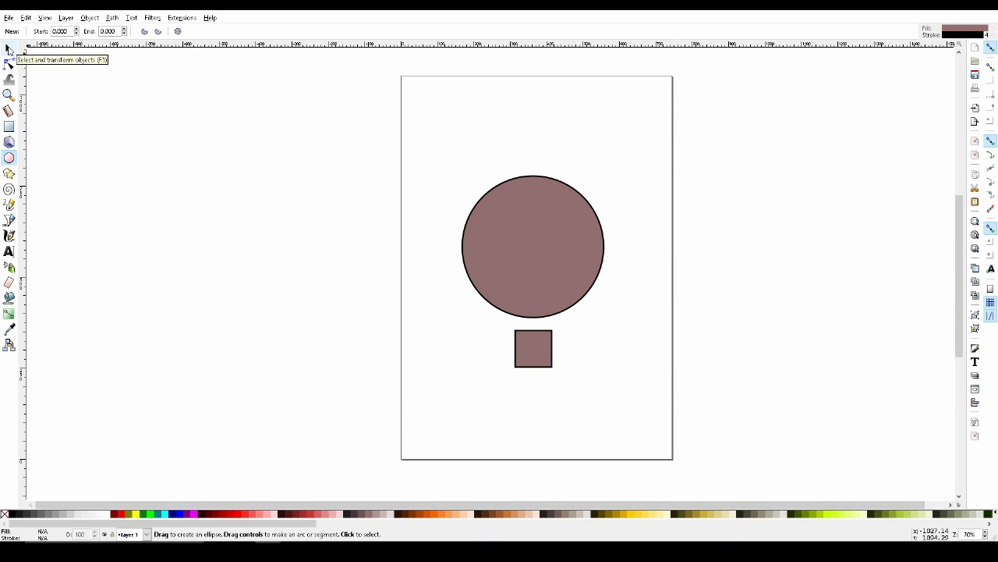
Rubber-band select the circle and square together and drag them slightly upward.
left_click(8, 50)
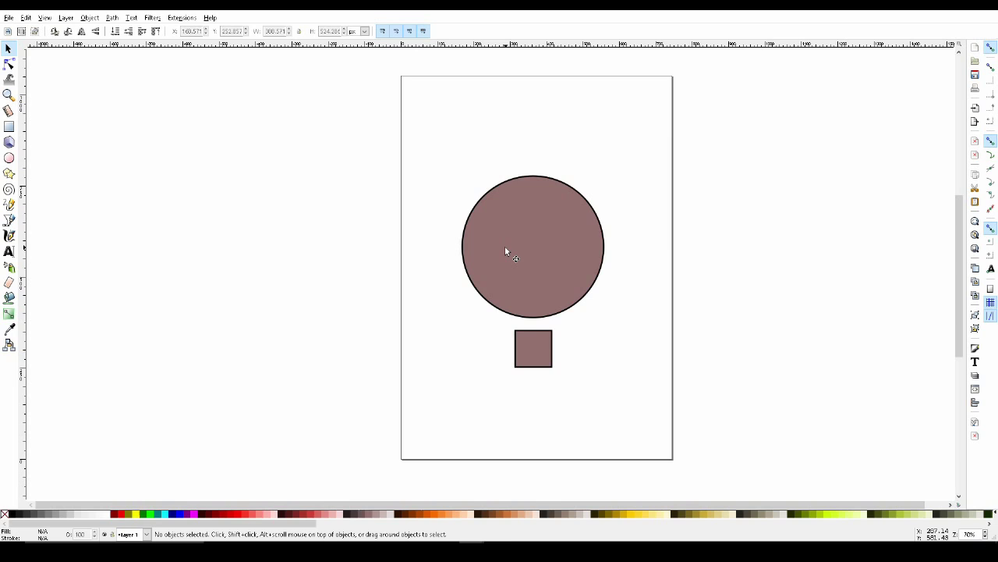
left_click(529, 236)
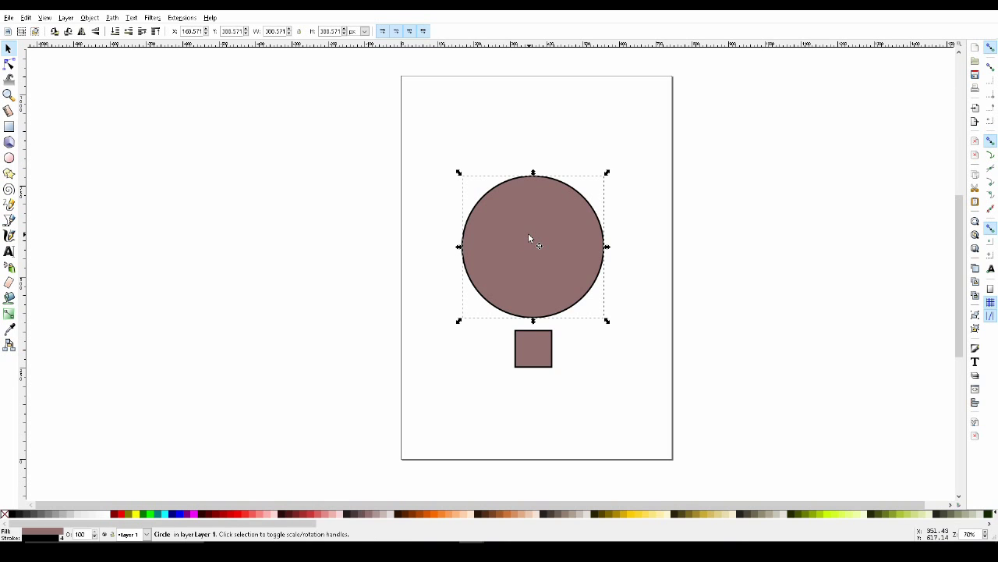
left_click(444, 182)
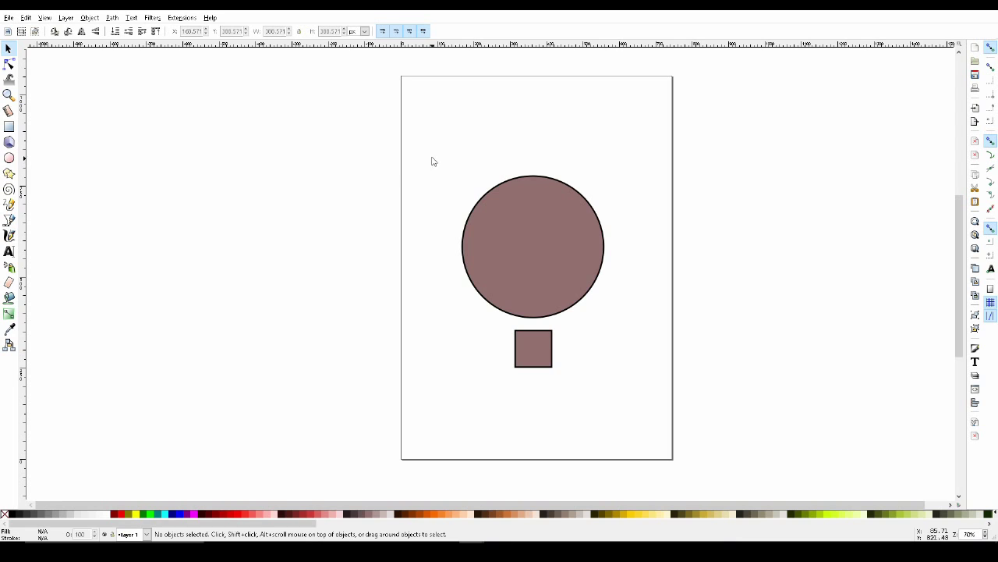
left_click_drag(431, 156, 639, 398)
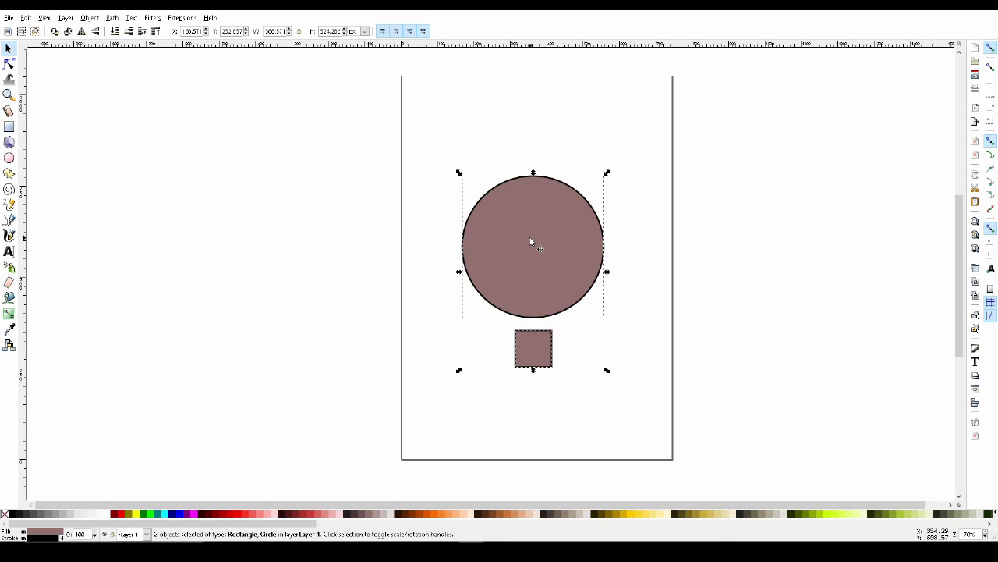
mouse_move(530, 237)
left_mouse_down()
mouse_move(549, 232)
mouse_move(532, 301)
mouse_move(546, 221)
mouse_move(507, 231)
mouse_move(528, 219)
left_mouse_up()
Stretch both shapes taller and narrower, then rotate them around their centre.
mouse_move(609, 172)
left_mouse_down()
mouse_move(620, 98)
mouse_move(591, 162)
left_mouse_up()
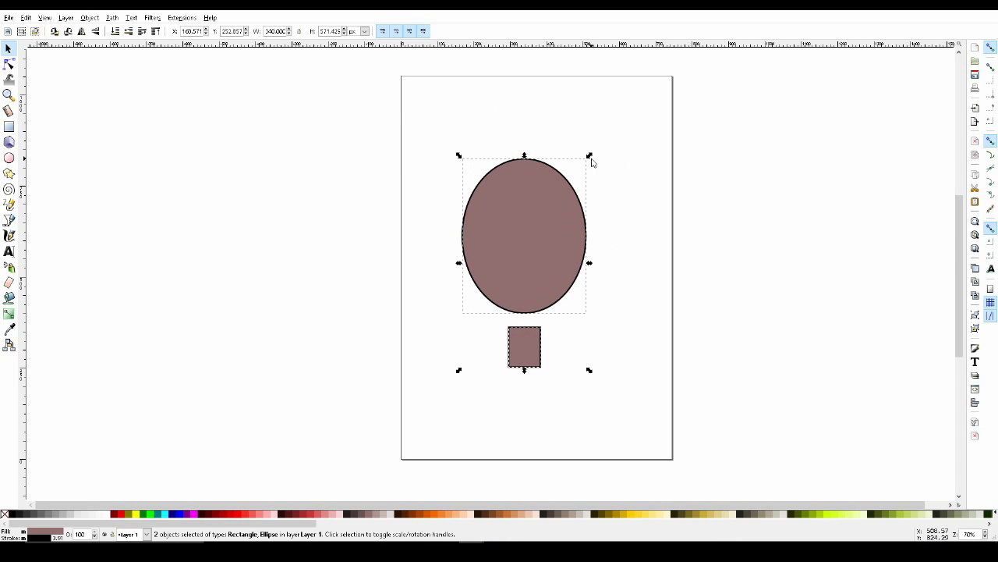
left_click(541, 227)
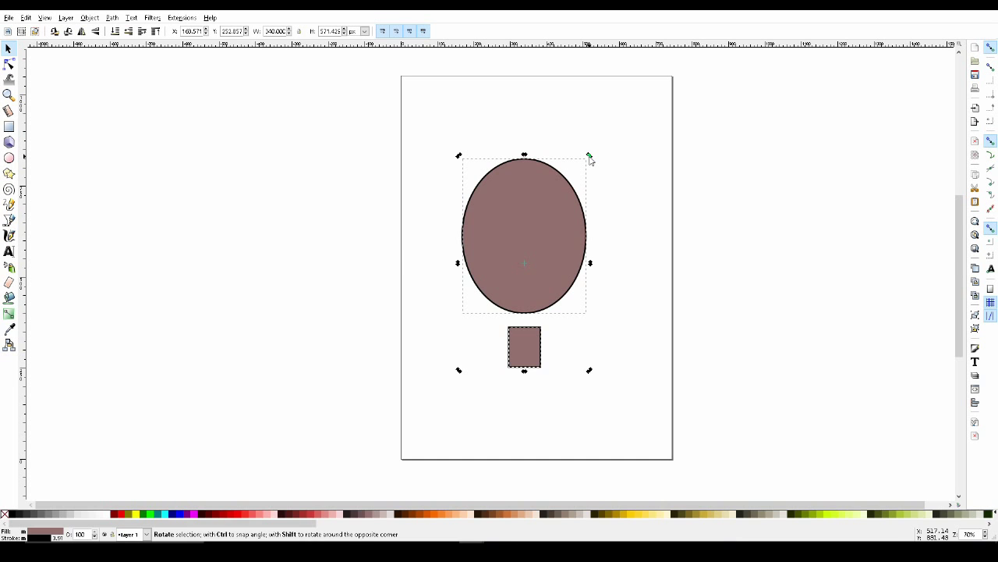
left_click_drag(590, 158, 595, 129)
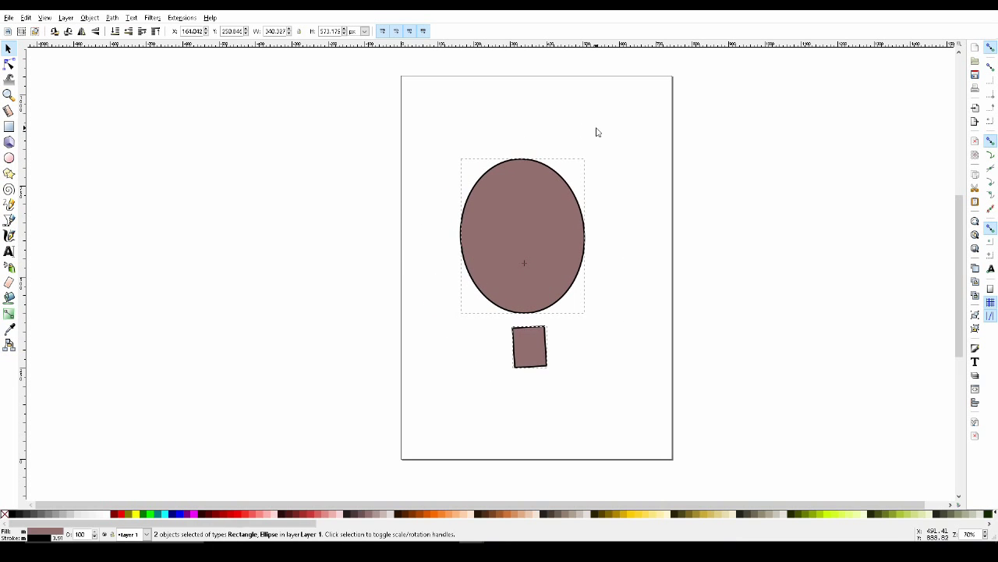
Select only the ellipse and switch to editing its shape.
left_click(645, 225)
left_click(543, 221)
key("e")
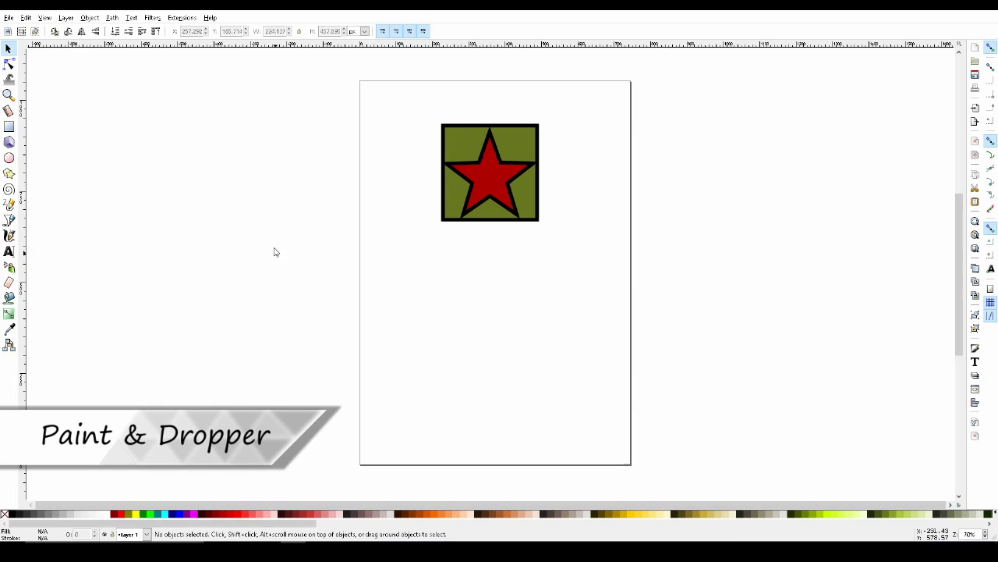
Bucket-fill the star's area with aqua and move the new aqua star below the olive square.
left_click(9, 297)
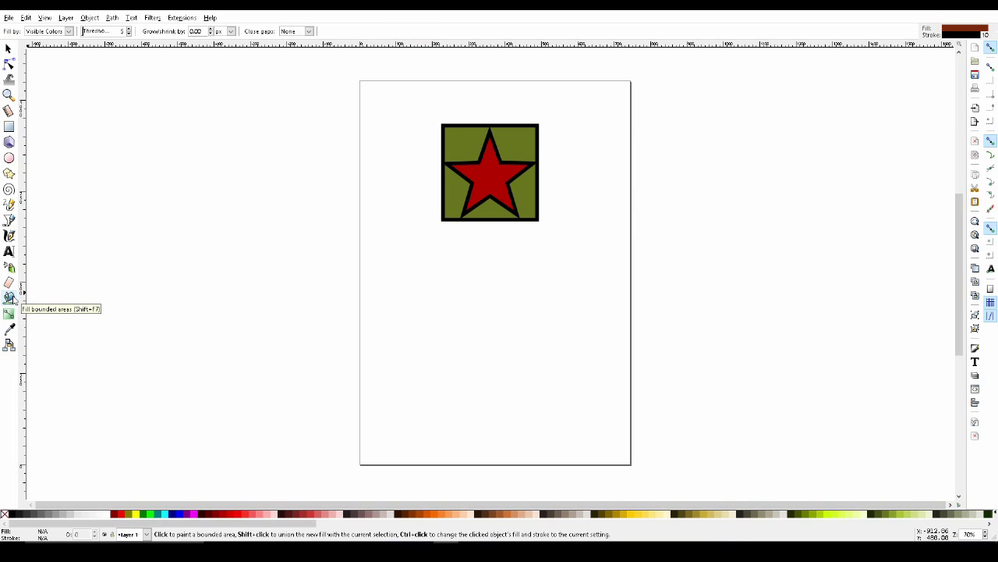
left_click(166, 515)
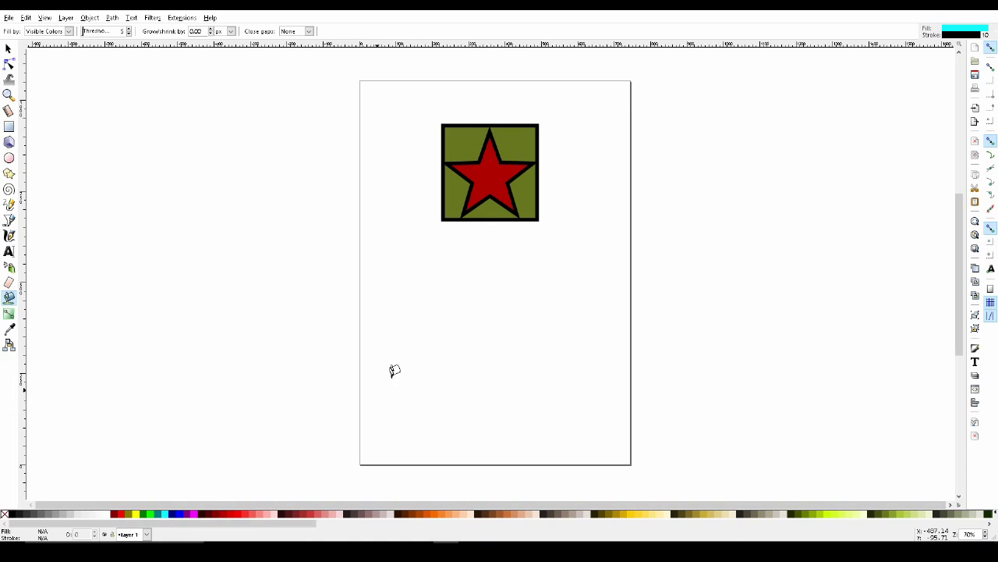
left_click(493, 169)
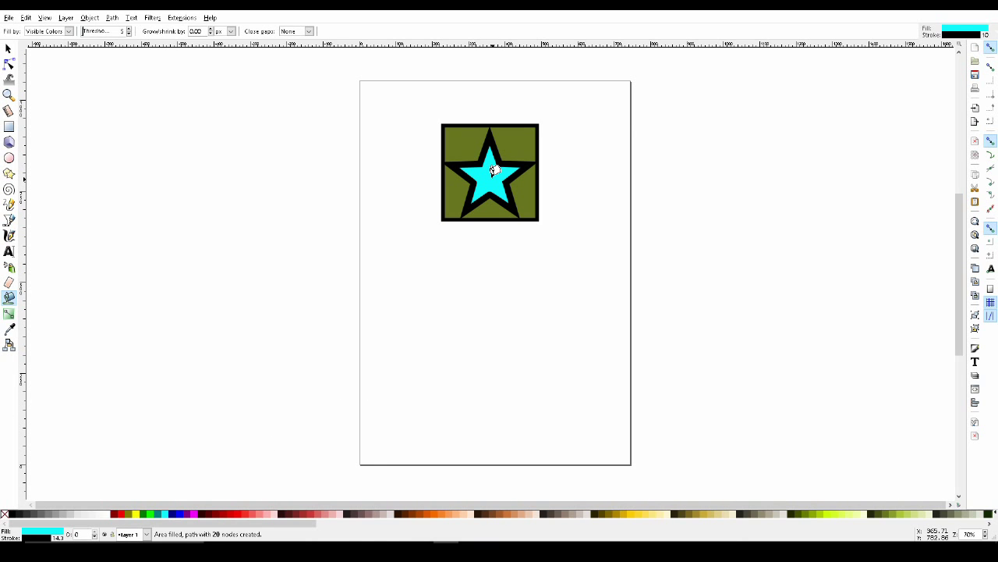
left_click(9, 48)
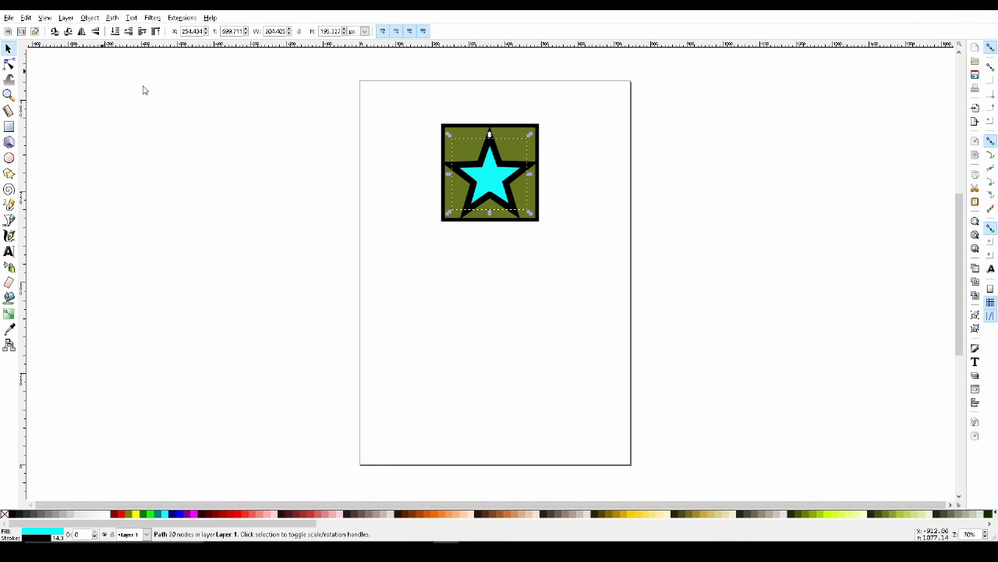
left_click_drag(492, 174, 497, 284)
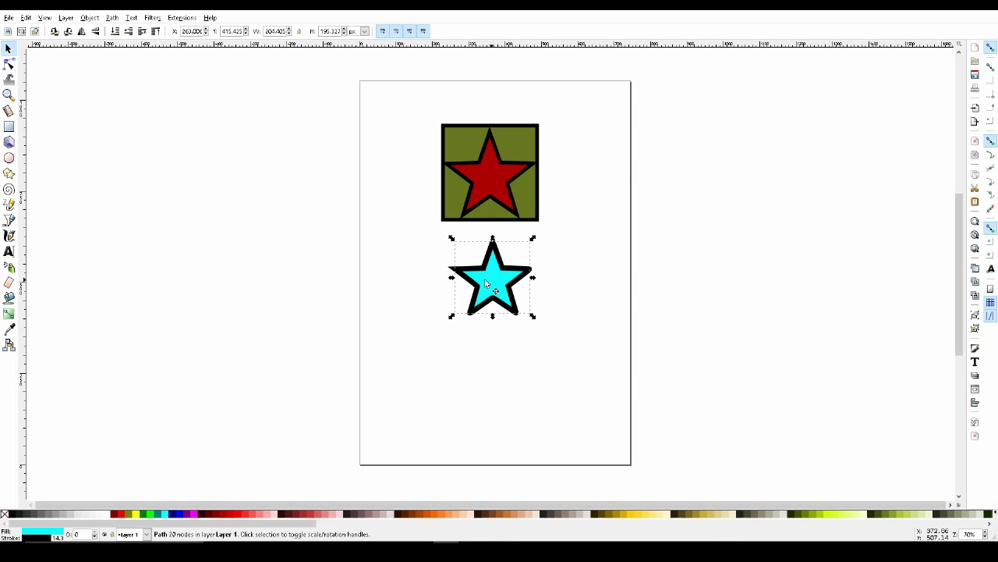
Draw a circle below the aqua star and give it the red star's sampled dark red-brown fill.
left_click(10, 158)
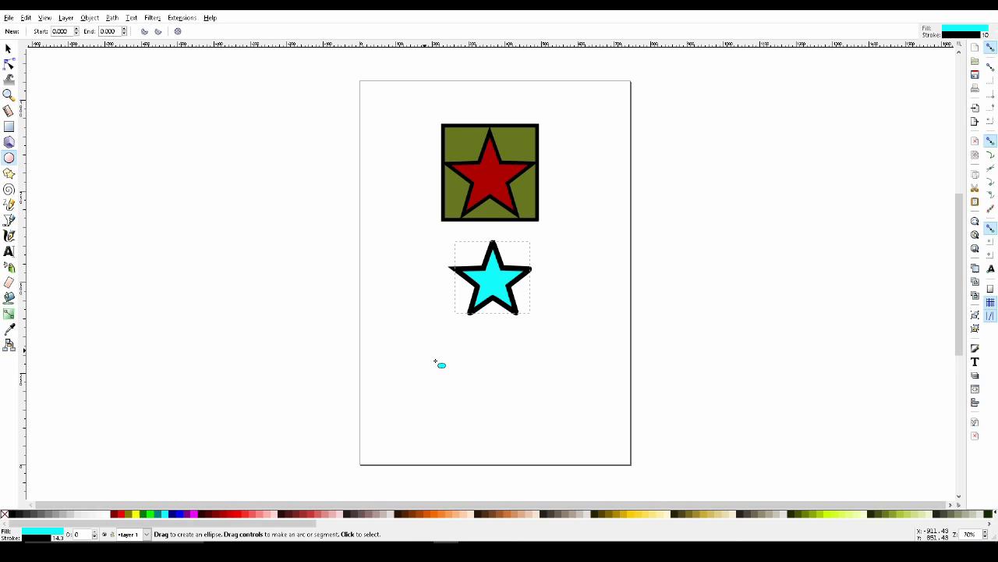
left_click_drag(479, 368, 554, 441)
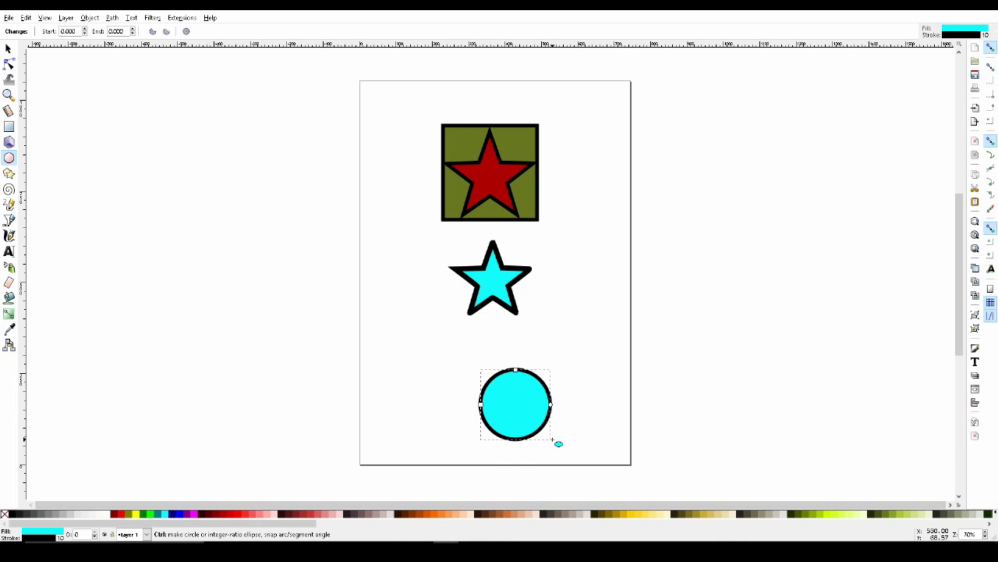
left_click(9, 329)
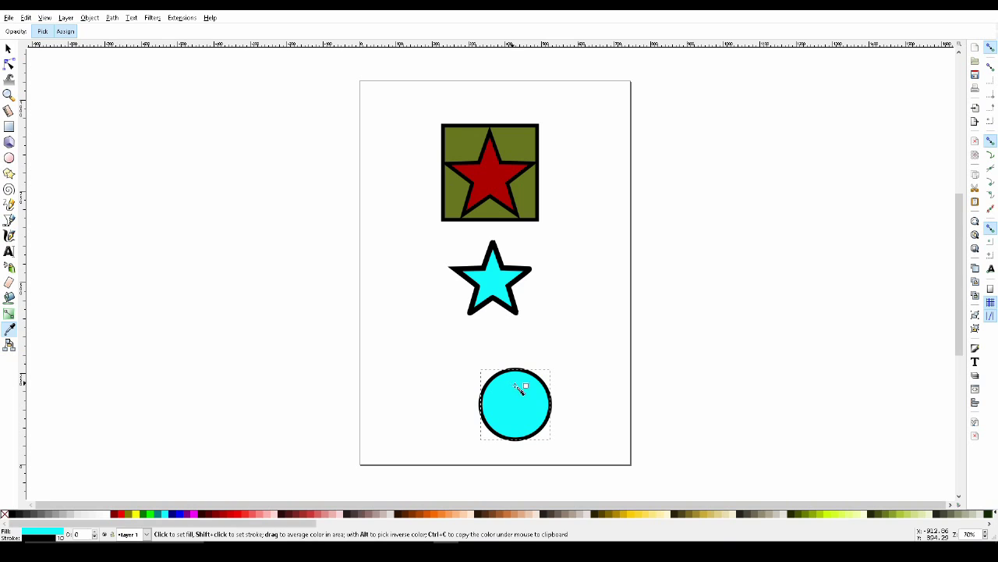
left_click(494, 178)
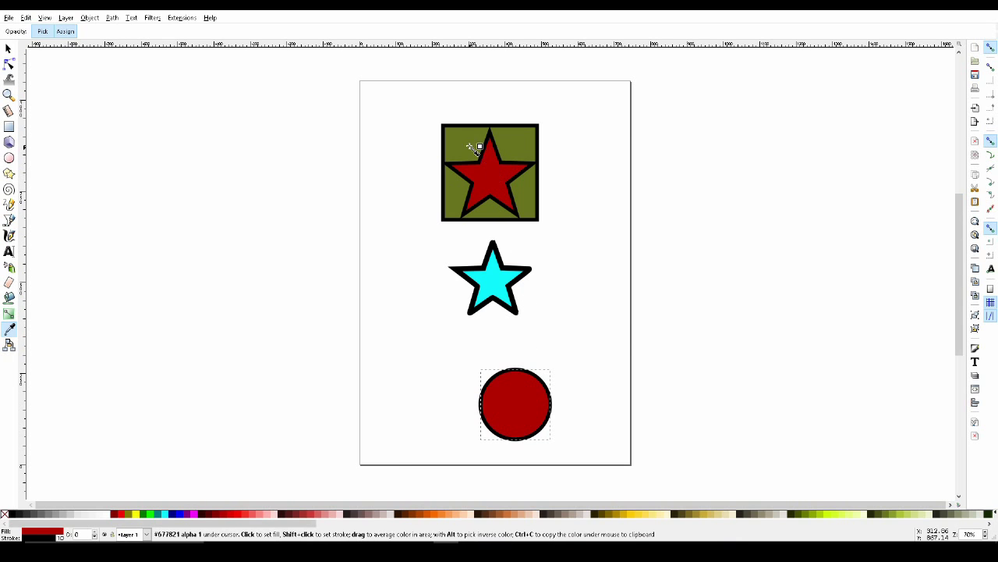
left_click(468, 148)
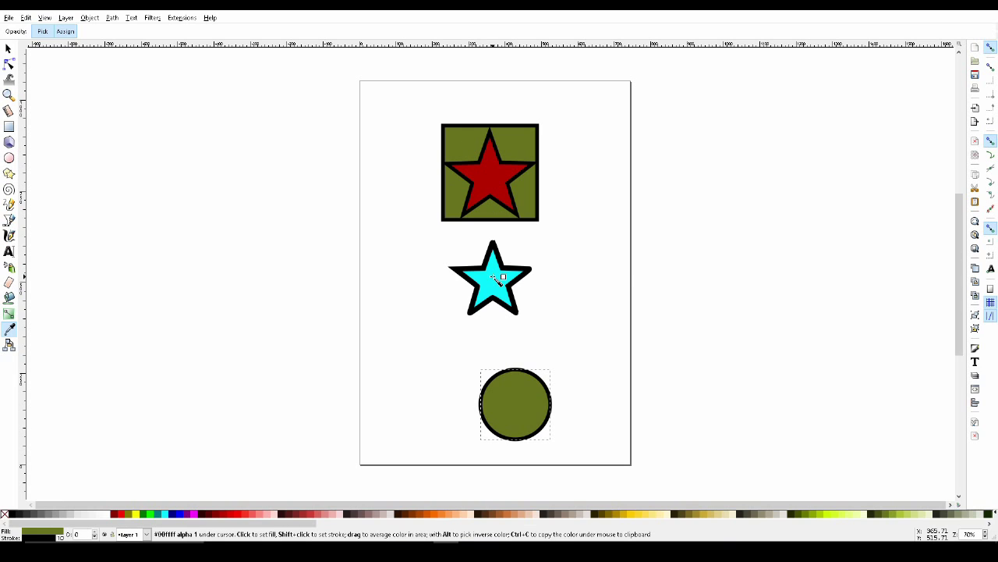
left_click(494, 277)
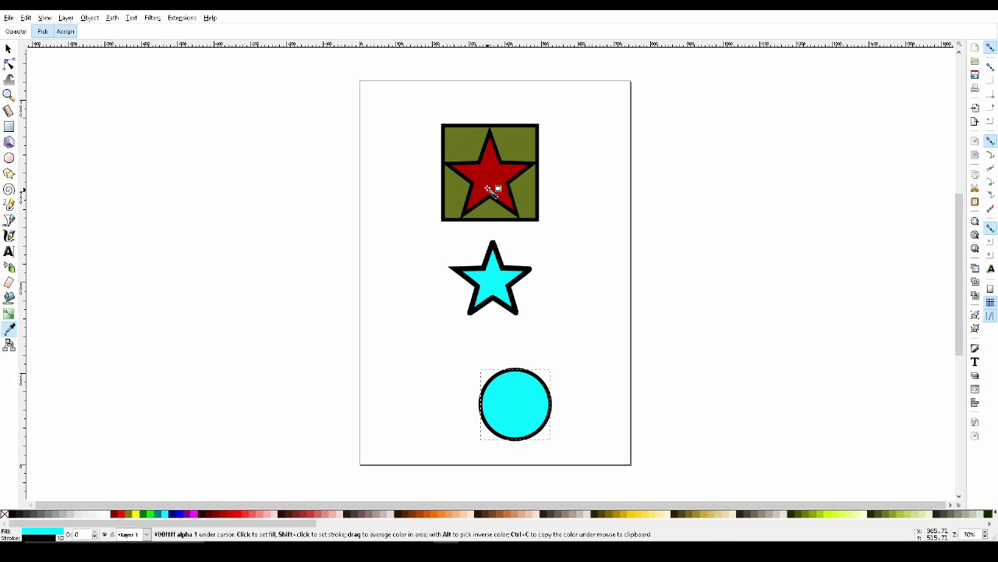
left_click_drag(480, 159, 498, 178)
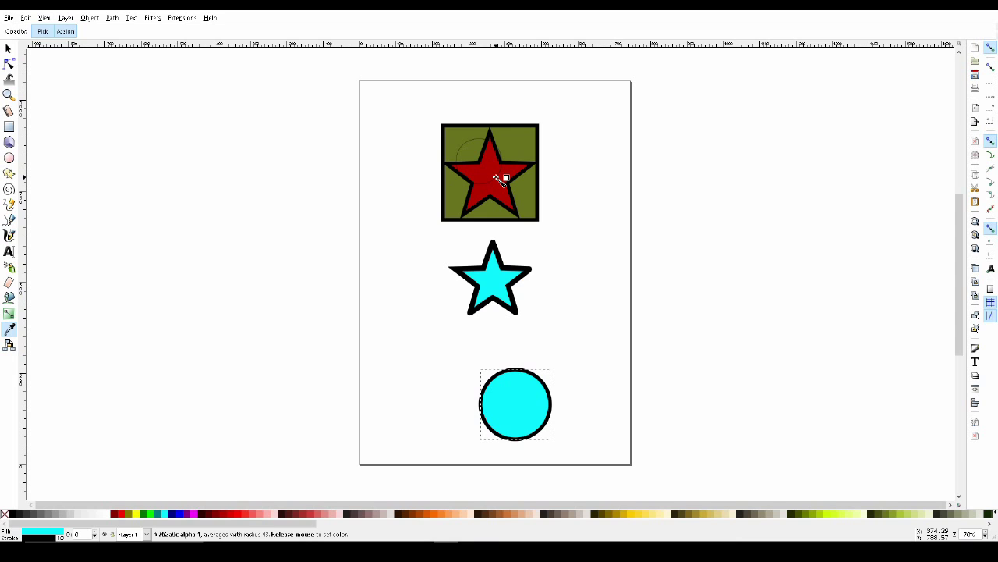
left_click_drag(498, 178, 497, 178)
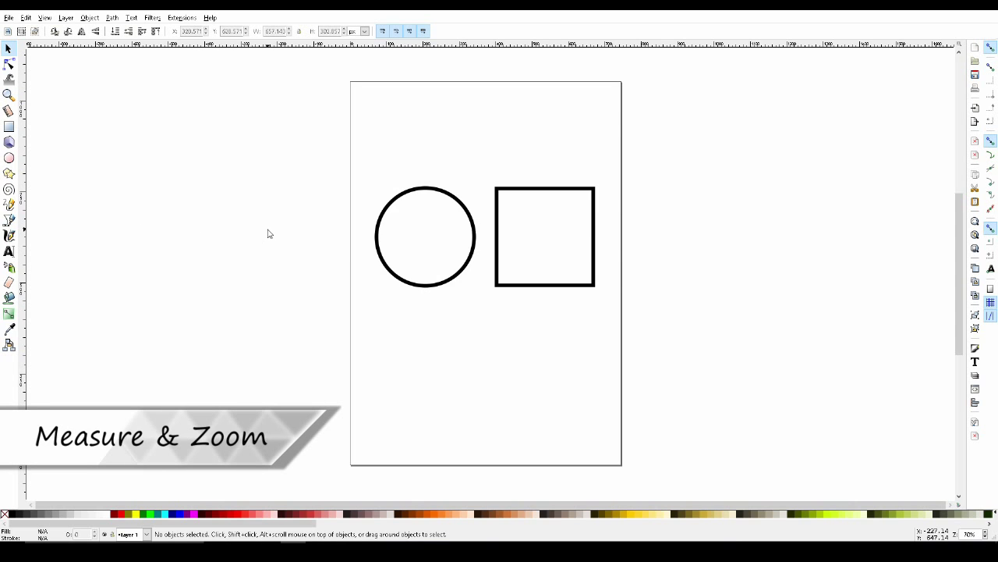
Measure a line's length and angle across the circle and square with the Measure tool.
left_click(8, 111)
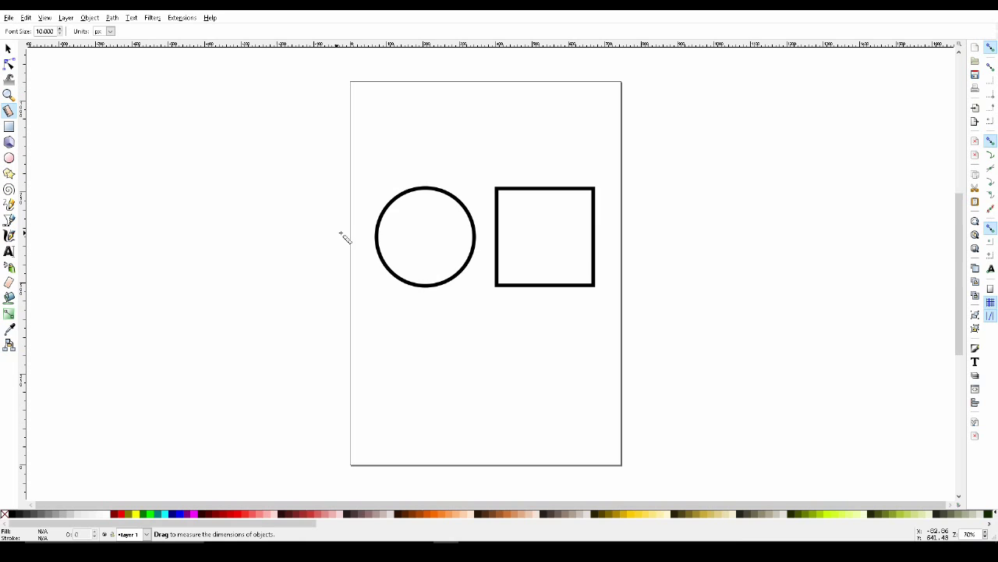
left_click_drag(357, 231, 685, 251)
left_click_drag(637, 236, 625, 351)
Zoom in twice on the circle, back out to the whole page, then zoom to both shapes.
left_click(9, 95)
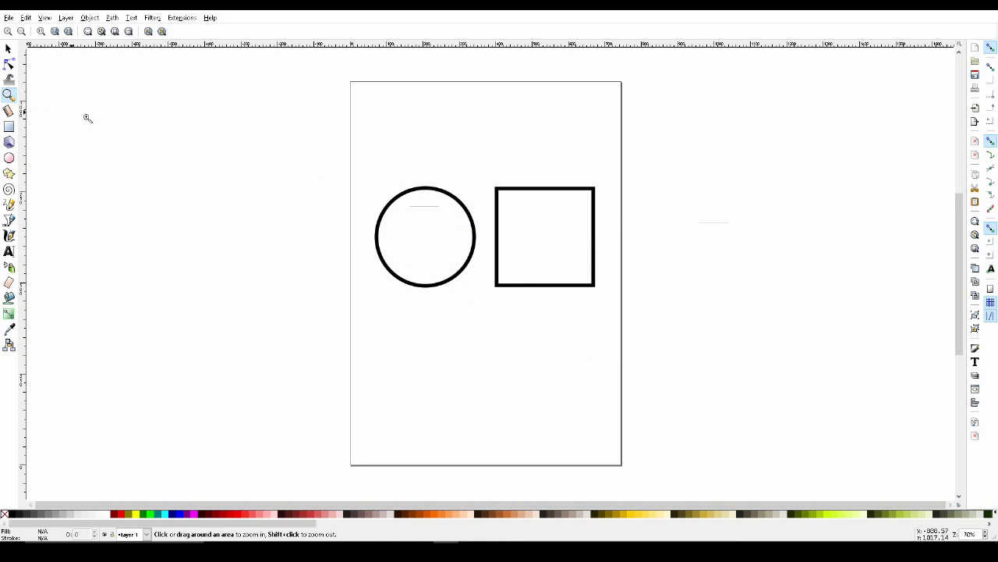
left_click(428, 236)
left_click(427, 235)
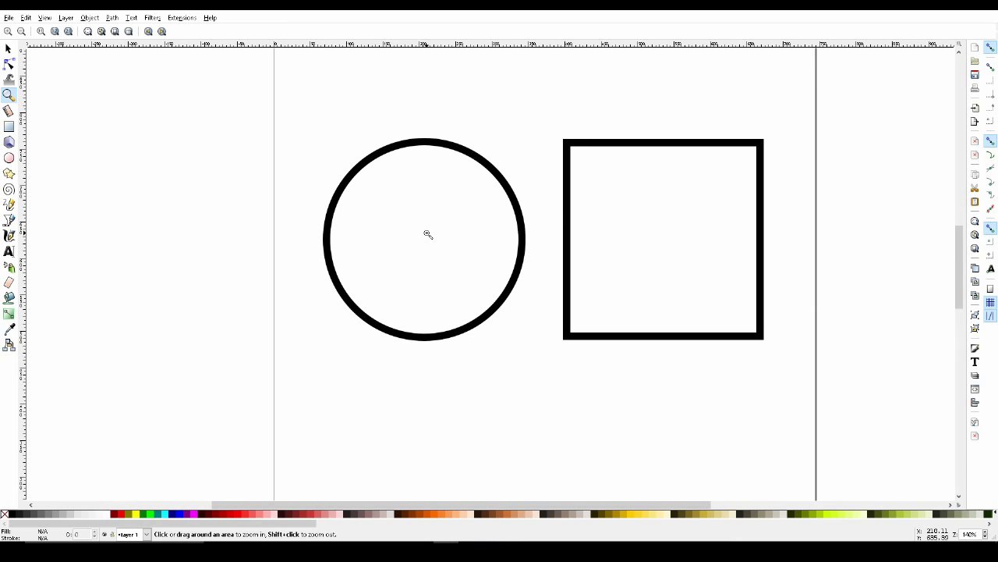
left_click(429, 234, "shift")
left_click(428, 234, "shift")
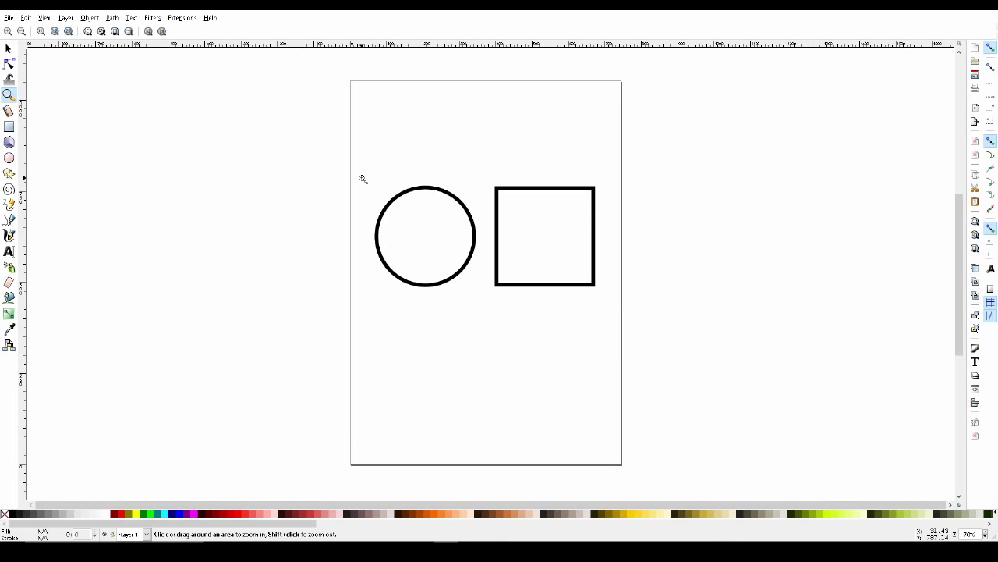
left_click_drag(362, 178, 613, 300)
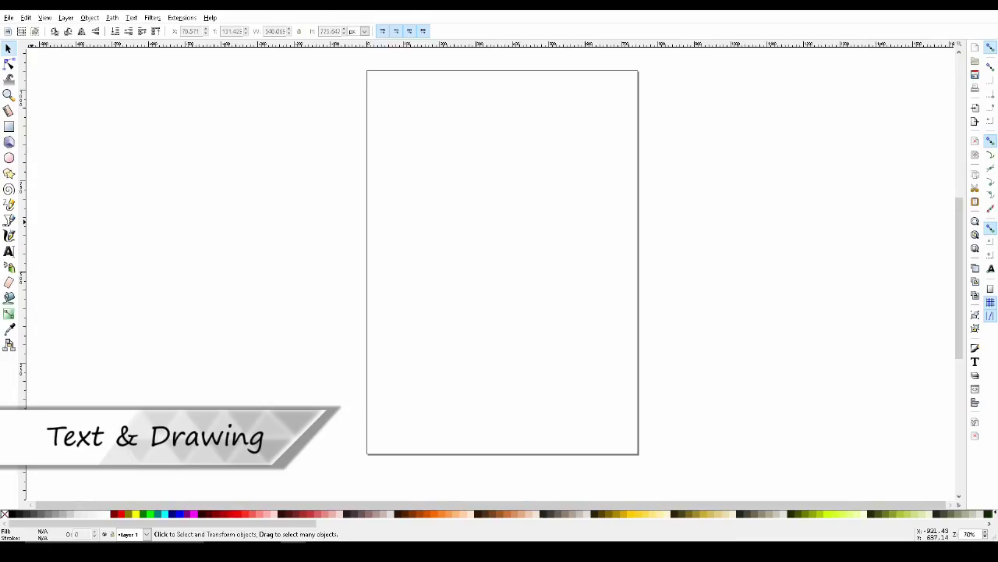
Type the text 'Inkscape' near the top of the page.
left_click(9, 251)
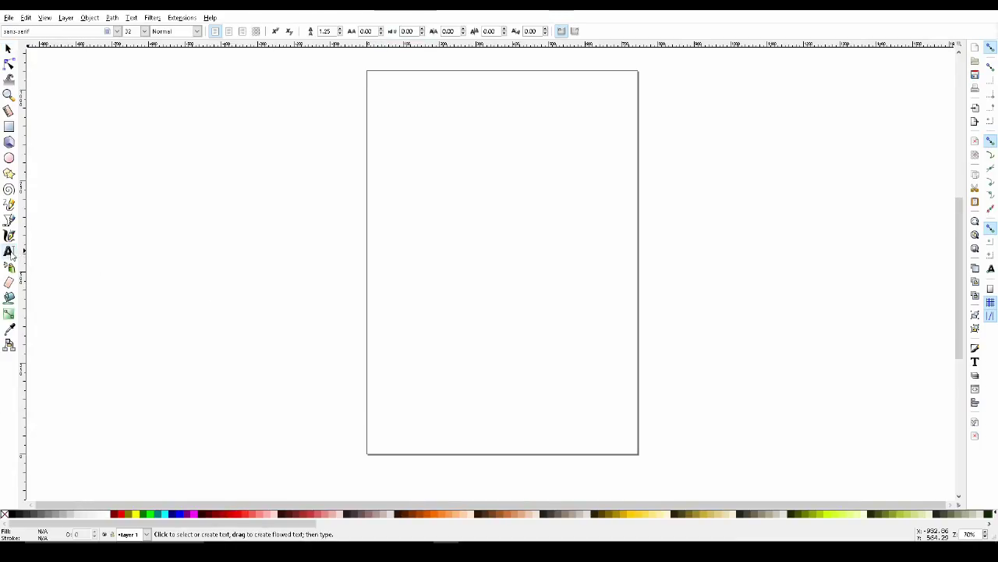
left_click(420, 148)
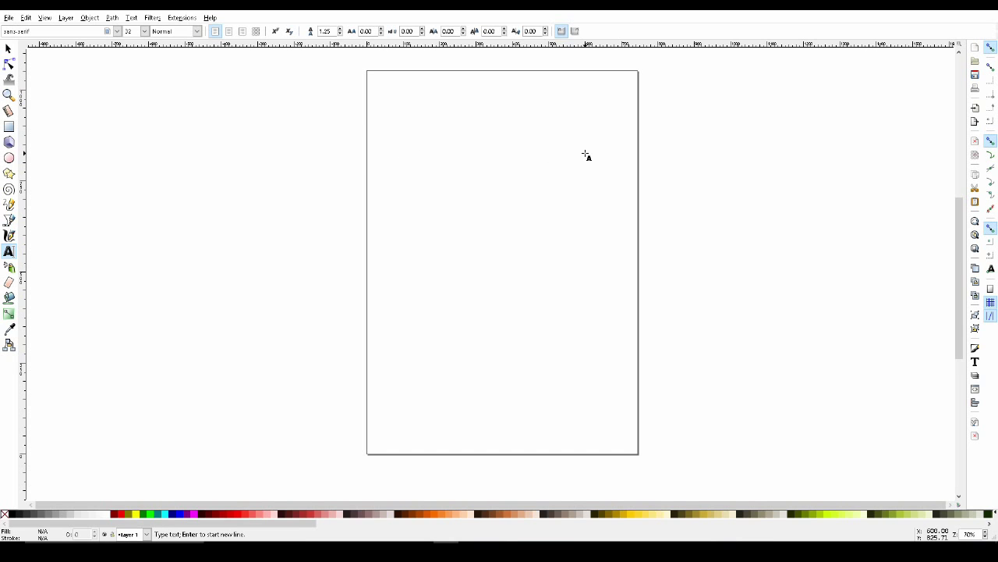
type("Inkscape")
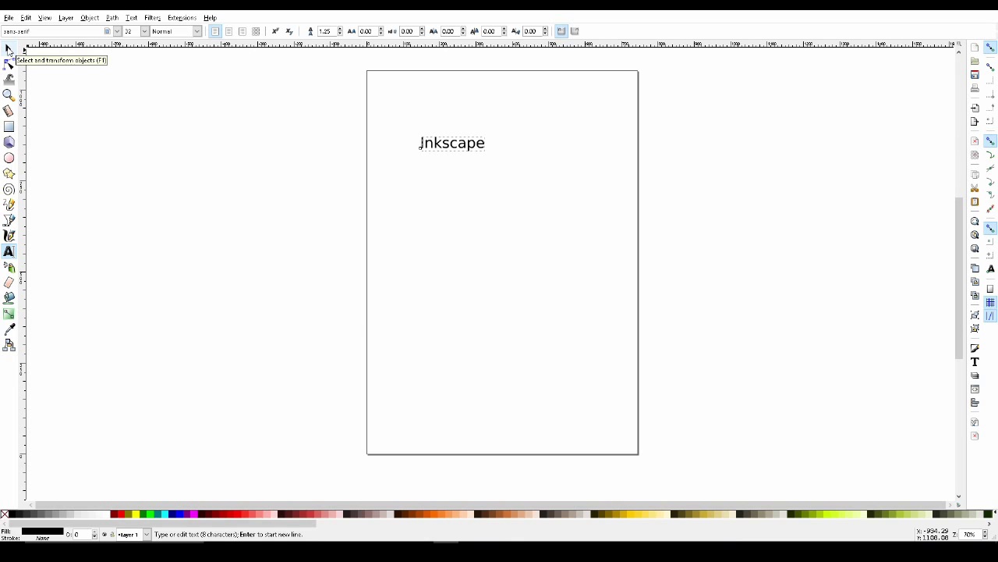
Scale the 'Inkscape' text up to about 107 px.
left_click(8, 49)
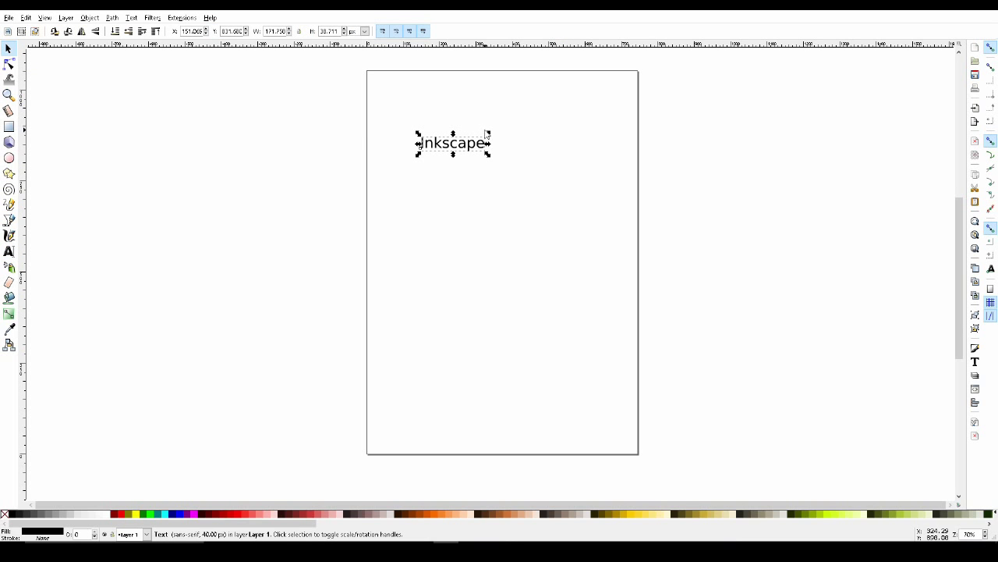
left_click_drag(489, 135, 561, 115)
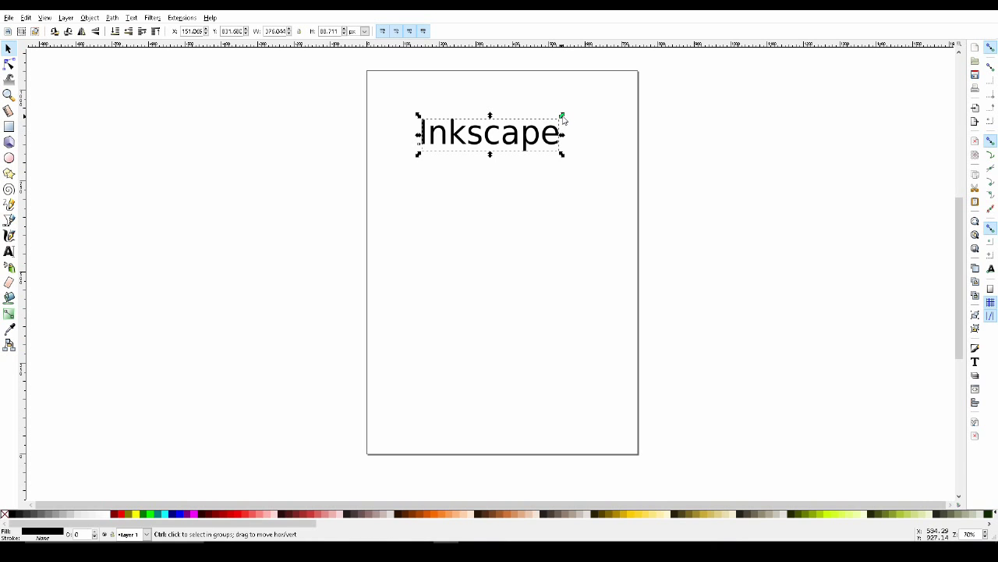
left_click_drag(562, 116, 606, 114)
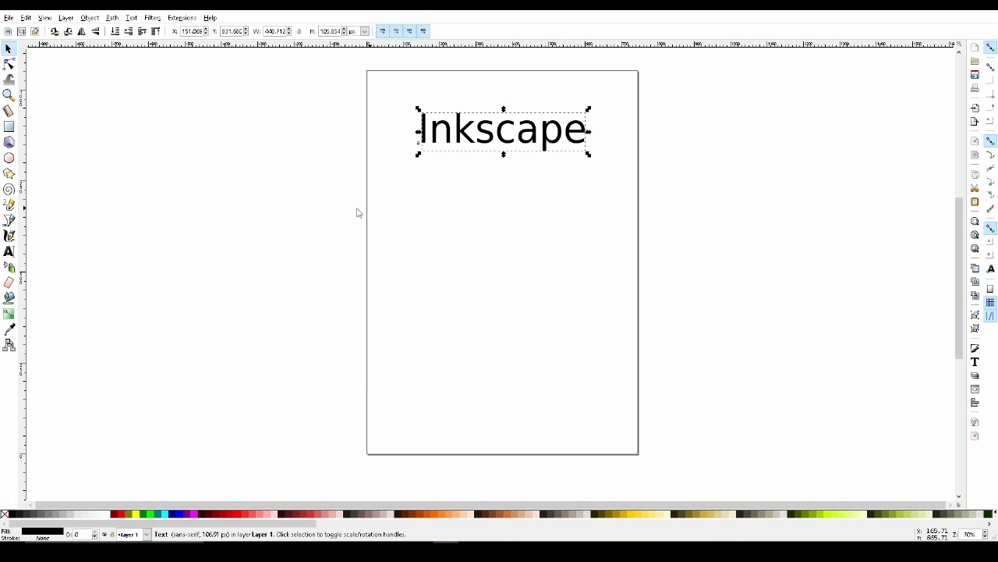
Draw a thin wavy Pencil line below the title, then a thick wavy Calligraphy stroke beneath it.
left_click(11, 206)
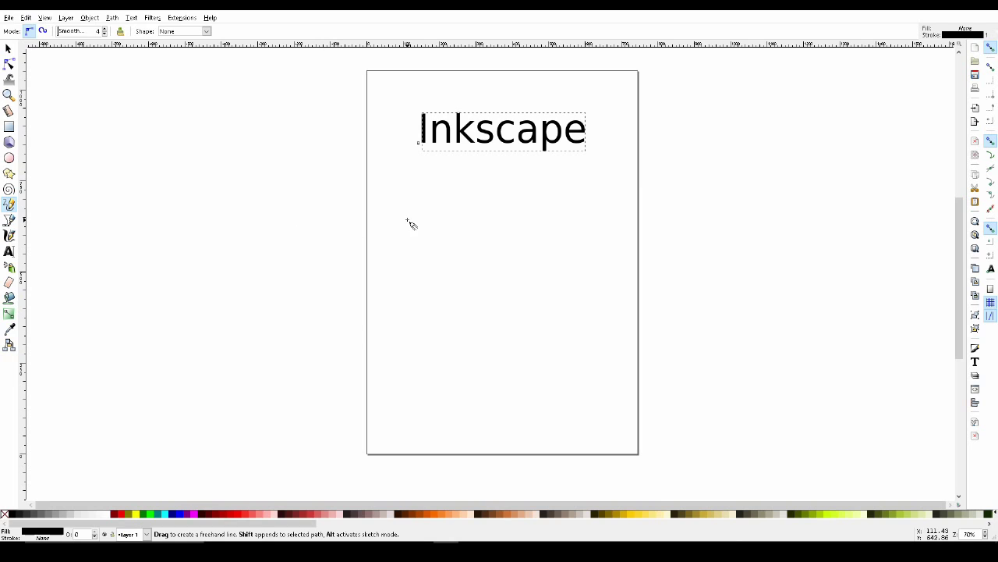
mouse_move(407, 220)
left_mouse_down()
mouse_move(439, 205)
mouse_move(473, 226)
mouse_move(527, 203)
mouse_move(546, 229)
mouse_move(599, 207)
mouse_move(611, 231)
left_mouse_up()
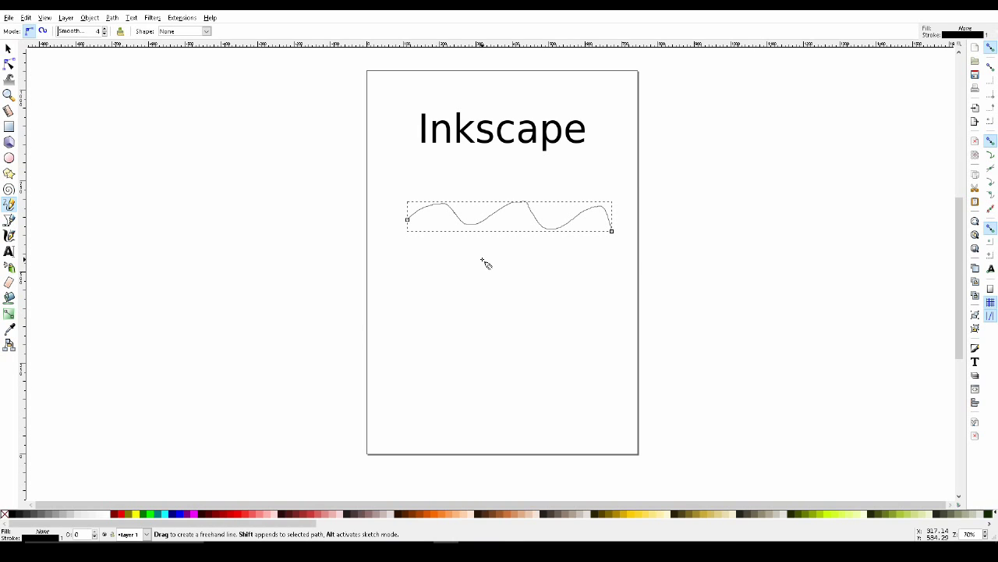
left_click(10, 236)
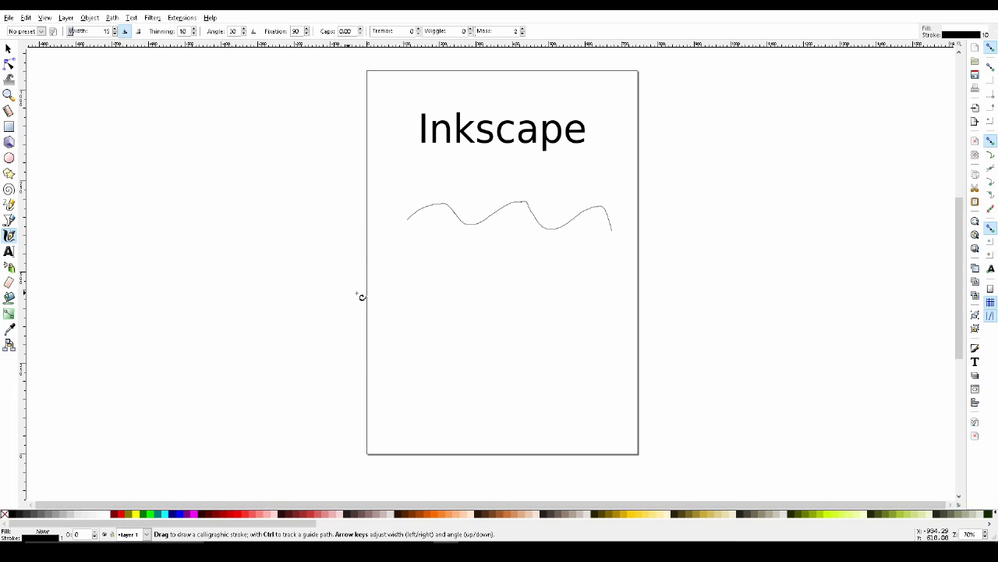
mouse_move(404, 289)
left_mouse_down()
mouse_move(448, 290)
mouse_move(538, 276)
mouse_move(571, 300)
mouse_move(607, 289)
left_mouse_up()
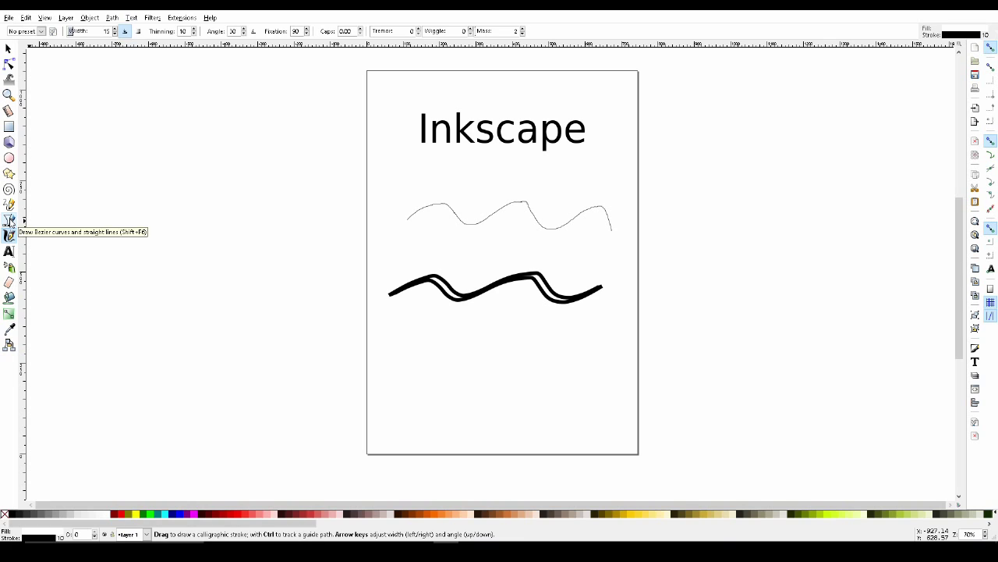
Draw a Bezier path with one straight and one curved segment, then close it at the start node.
left_click(8, 220)
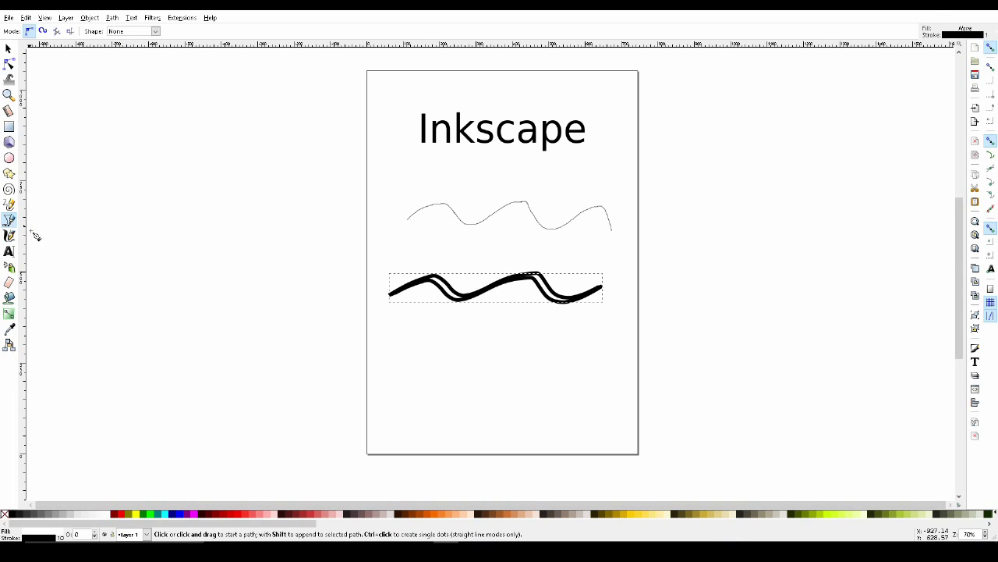
left_click(433, 400)
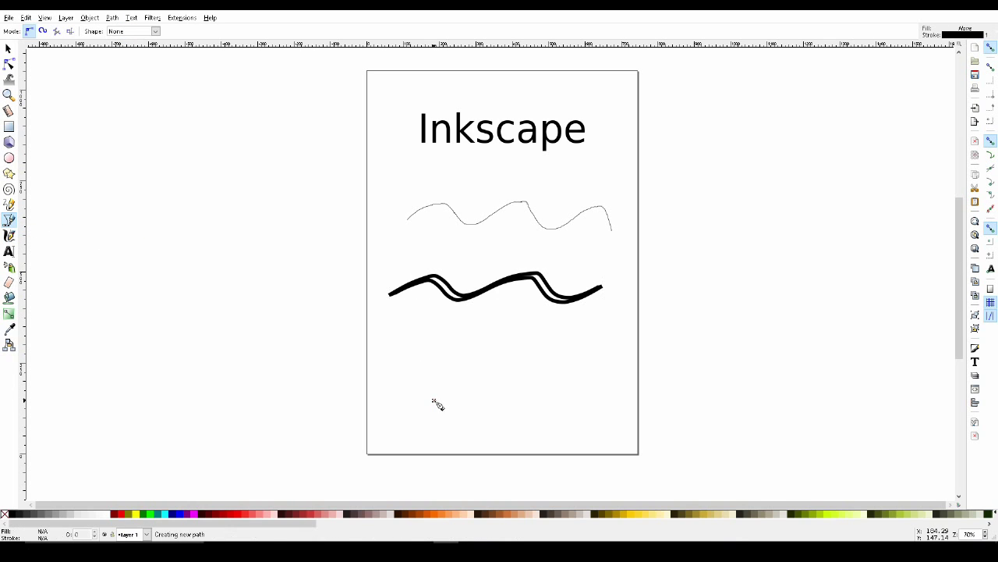
left_click(514, 431)
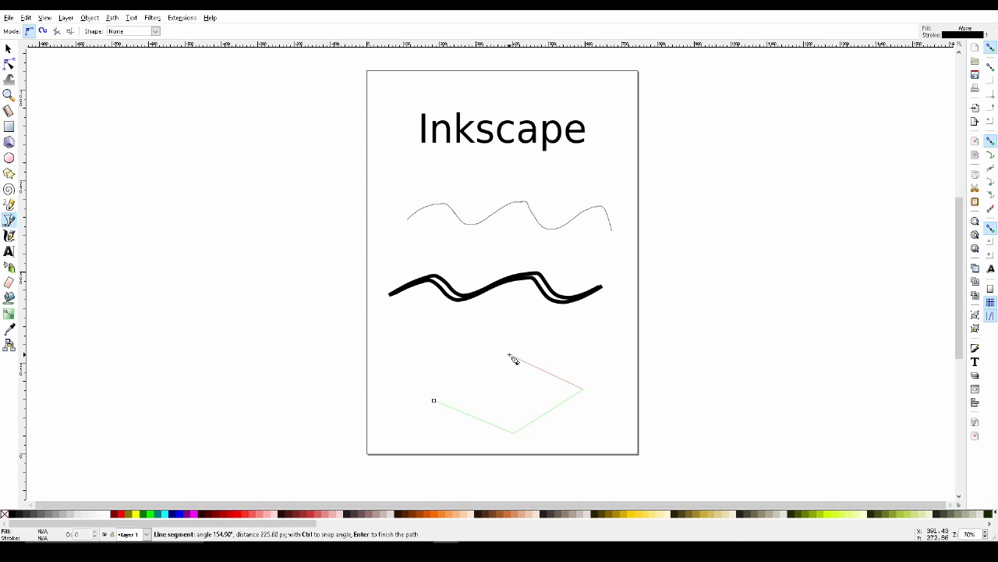
left_click_drag(511, 356, 493, 406)
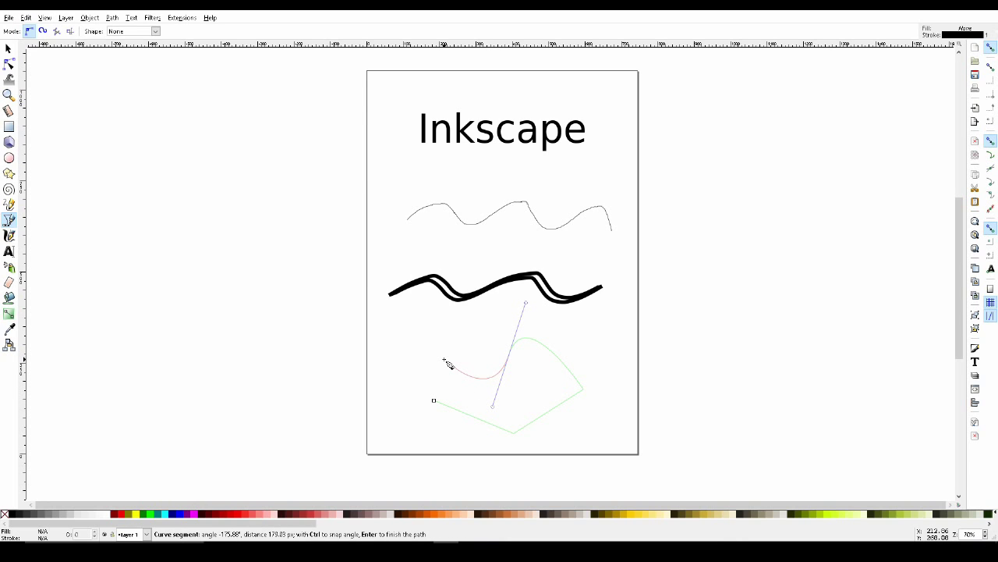
key("Return")
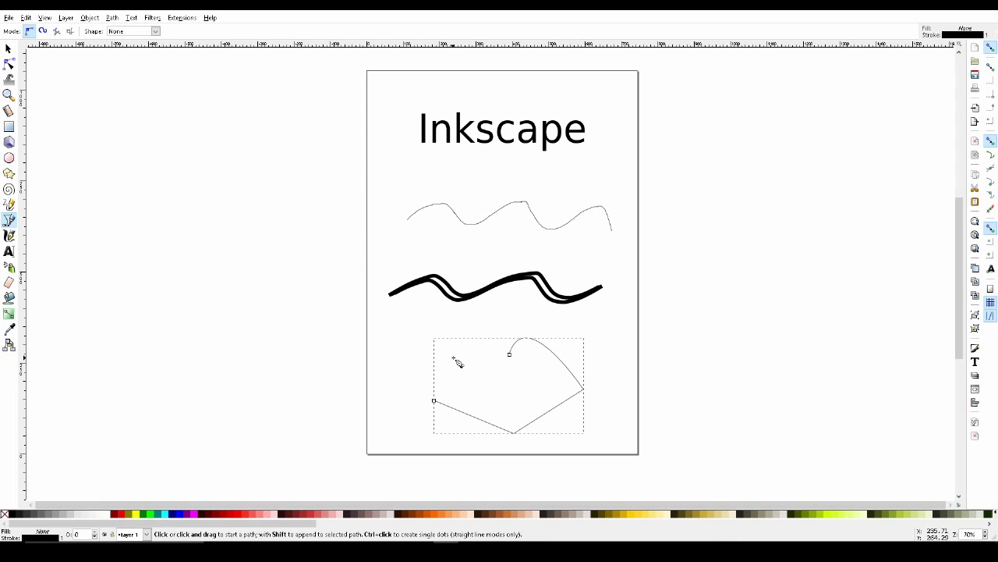
left_click(509, 355)
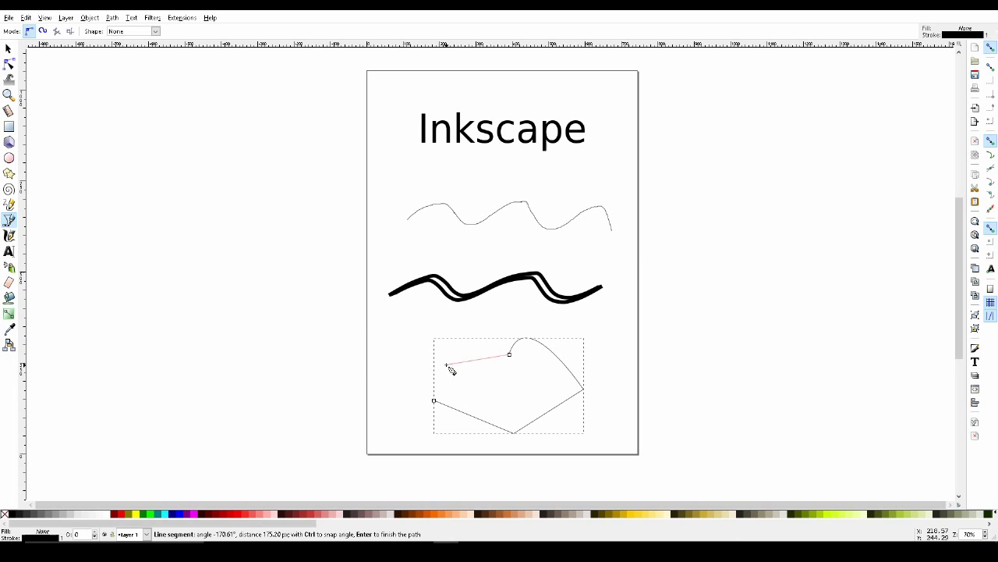
left_click(434, 401)
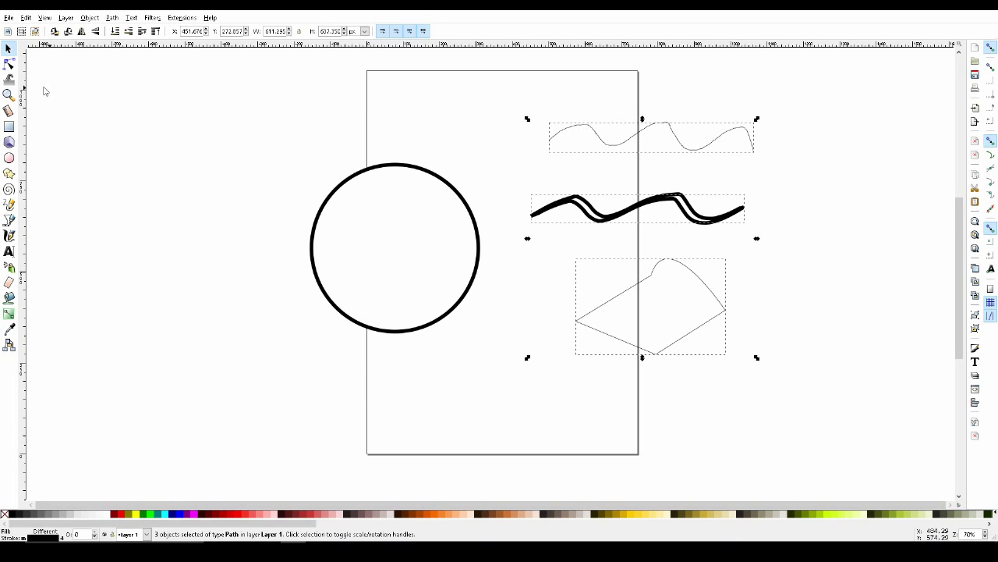
Select the thick-outlined circle with the Node tool to show its nodes.
left_click(9, 65)
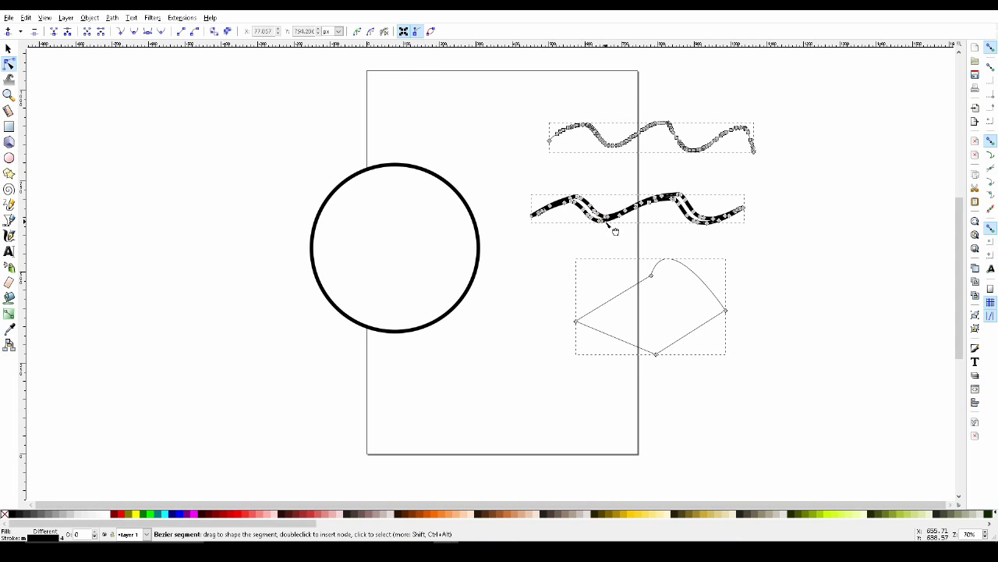
left_click(424, 237)
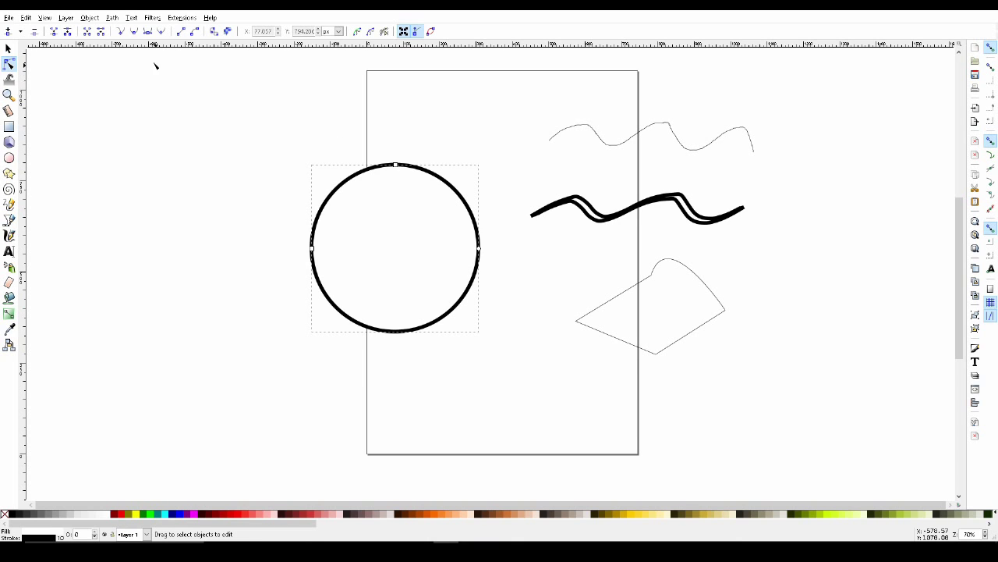
Convert the circle to a path and drag its top node down to the middle.
left_click(114, 18)
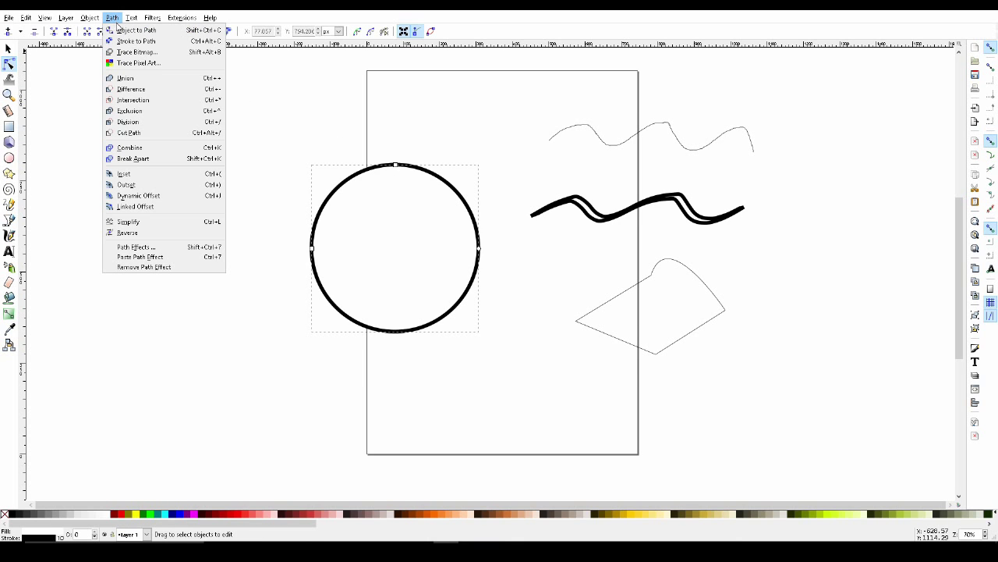
left_click(168, 32)
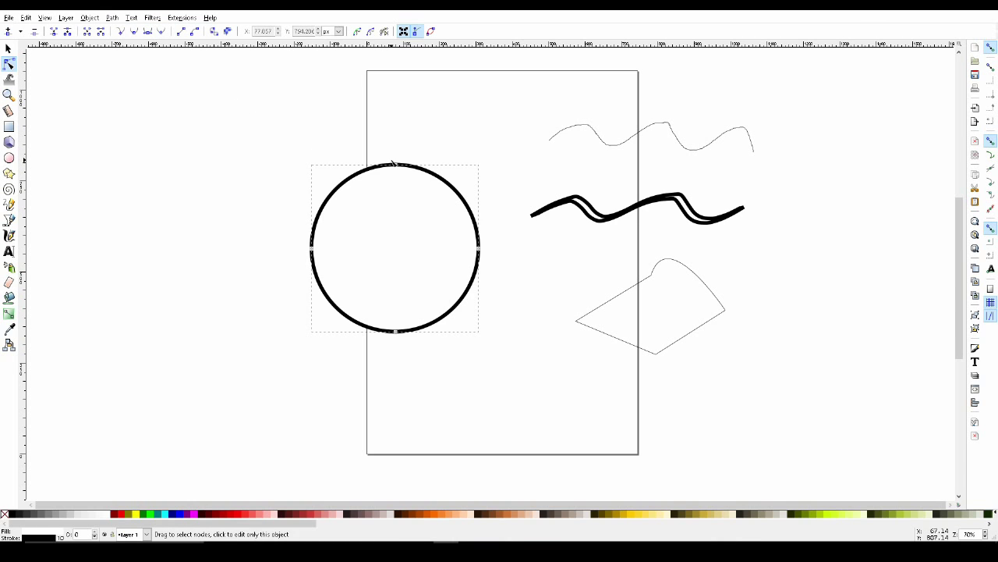
left_click_drag(398, 166, 432, 233)
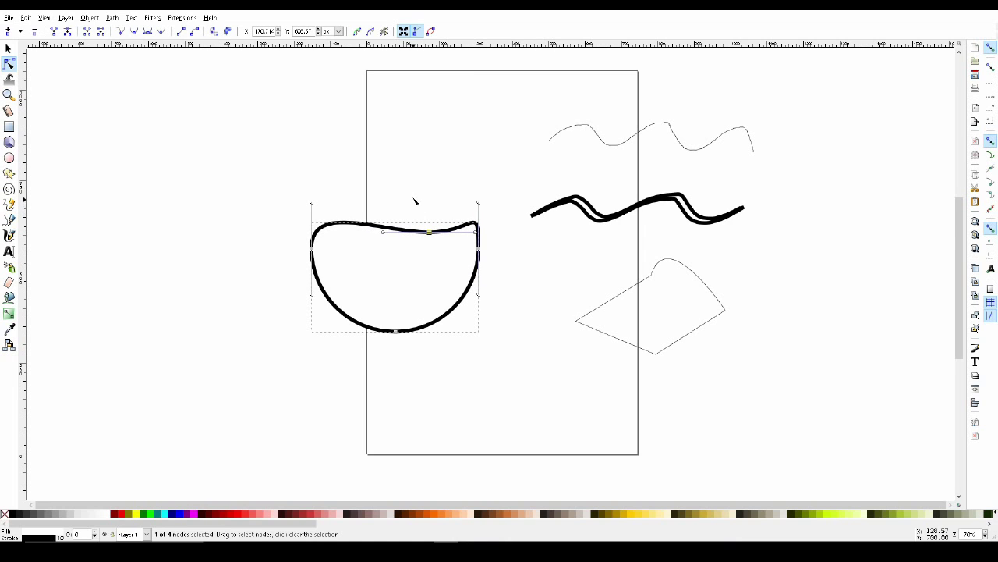